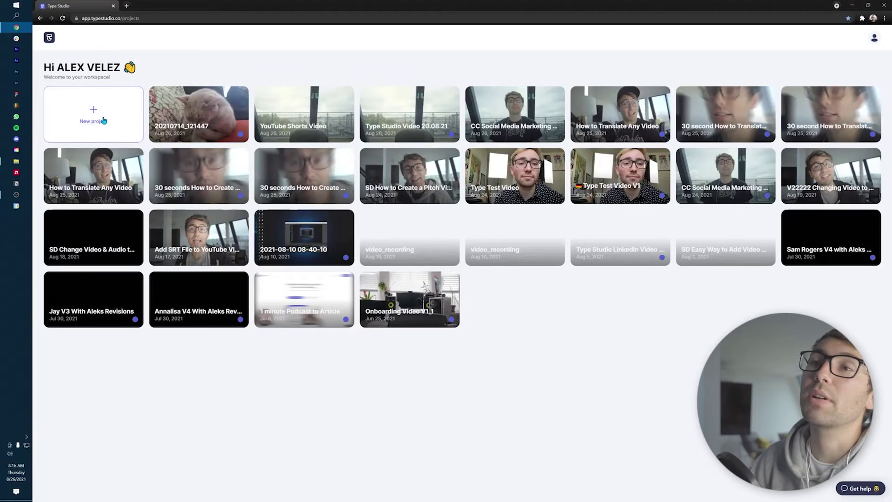
# - Create a new project and upload the video file Type Studio Video 20.08.21.mp4 from the Type Studio folder
pyautogui.click(110, 128)
pyautogui.click(16, 162)
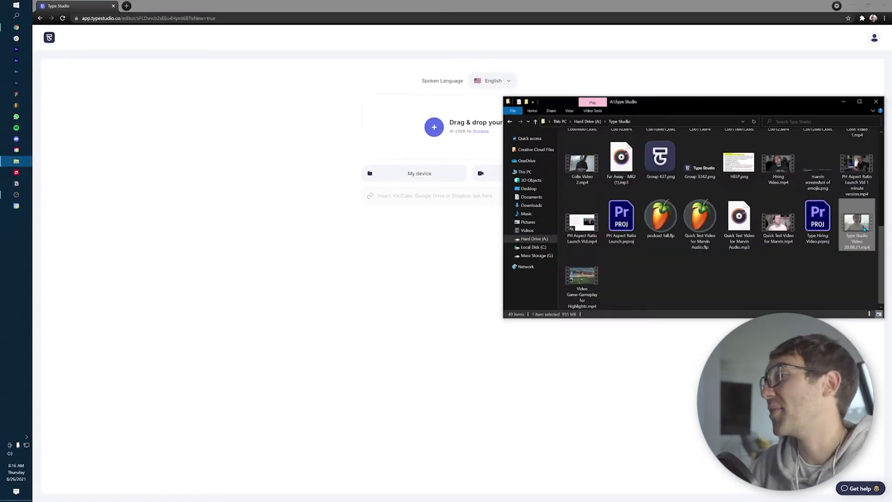
pyautogui.moveTo(866, 229); pyautogui.dragTo(375, 278)
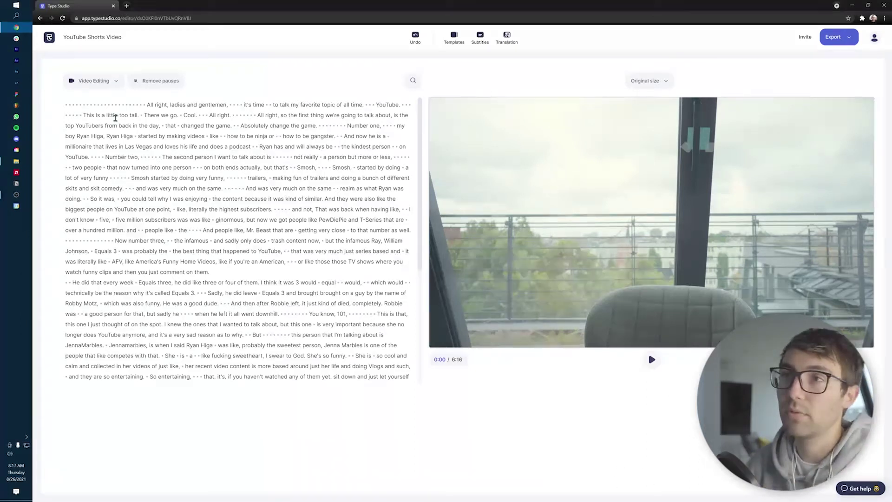
# - Cut the spoken words "All right, ladies and gentlemen, it's time to" from the transcript and play the shortened opening
pyautogui.moveTo(144, 103); pyautogui.dragTo(287, 116)
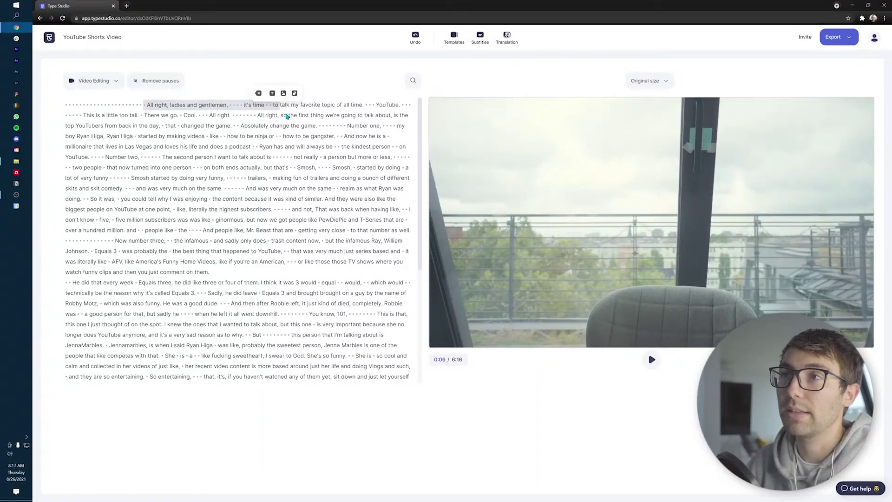
pyautogui.click(258, 93)
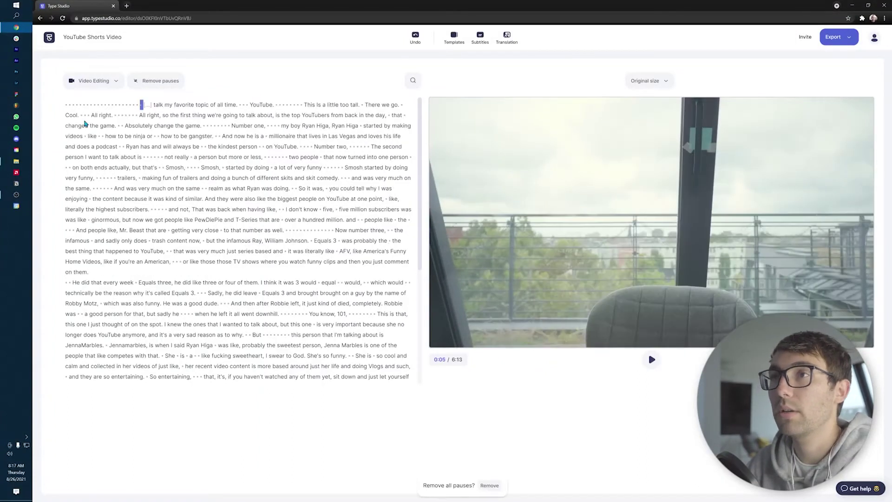
pyautogui.press('space')
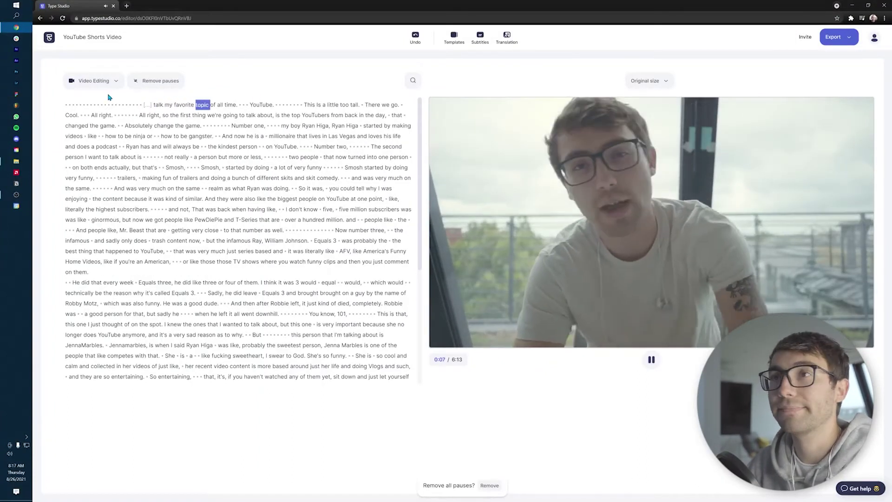
pyautogui.press('space')
# - Delete all the pauses before "All right, ladies and gentlemen" at the start of the transcript and play back the new opening
pyautogui.click(148, 106)
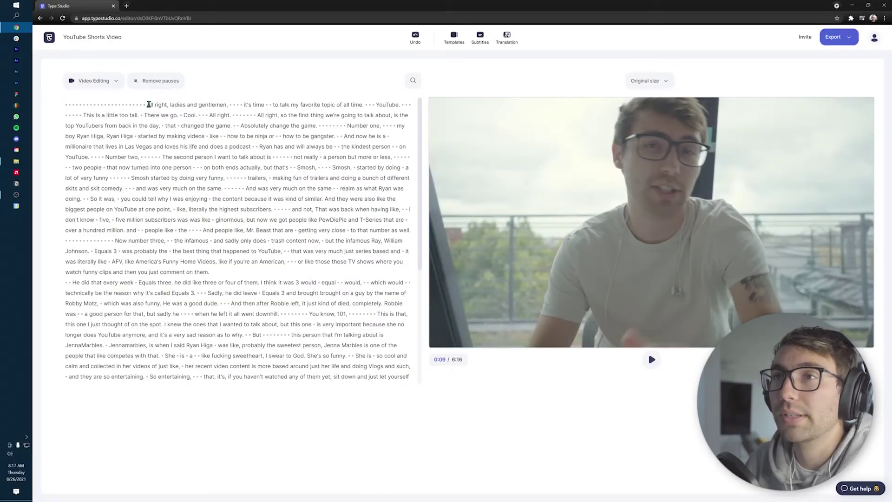
pyautogui.moveTo(127, 105); pyautogui.dragTo(65, 105)
pyautogui.click(124, 104)
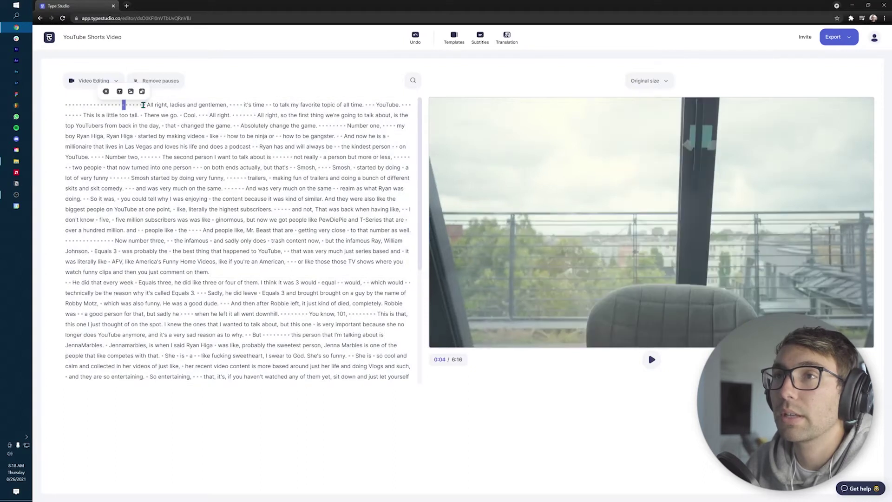
pyautogui.click(142, 104)
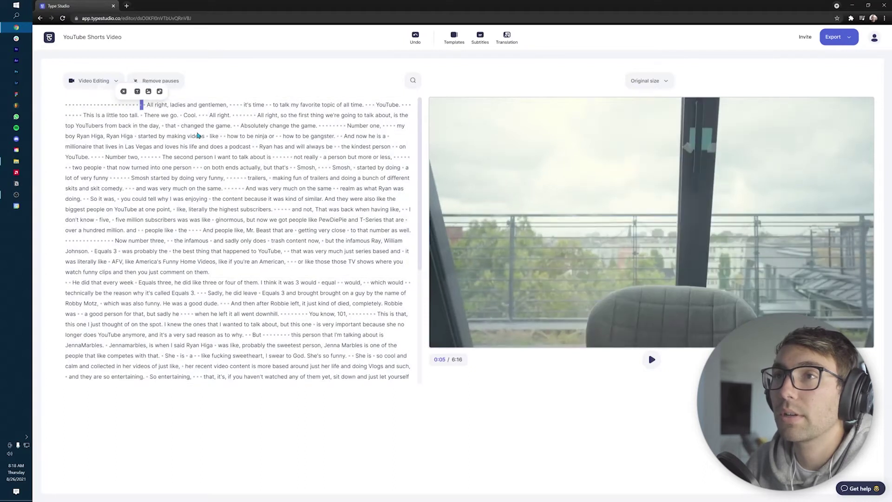
pyautogui.keyDown('shift'); pyautogui.click(68, 104); pyautogui.keyUp('shift')
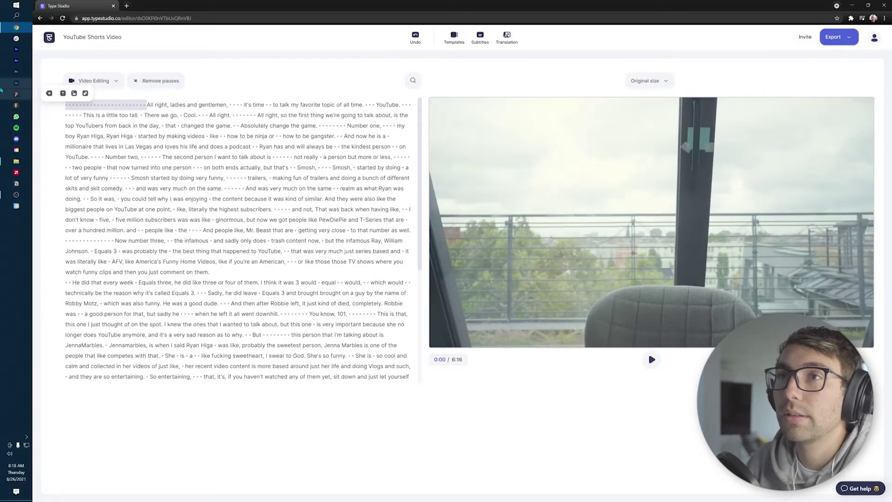
pyautogui.click(49, 94)
pyautogui.press('space')
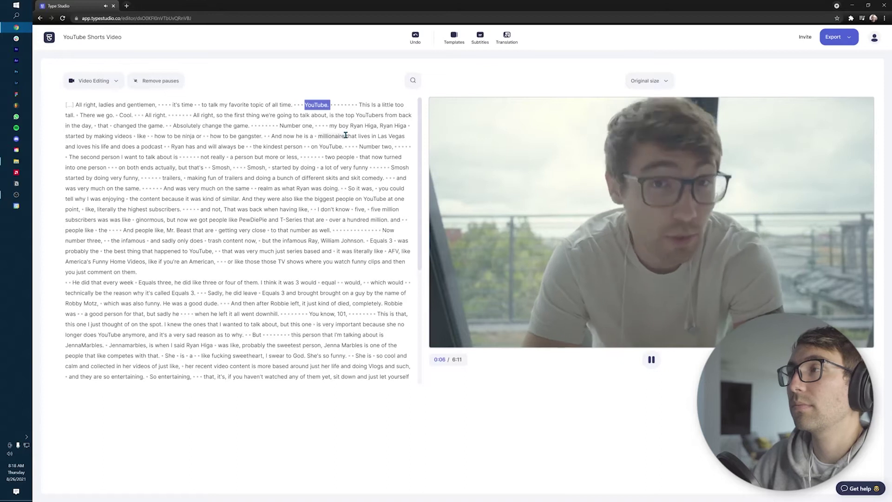
pyautogui.press('space')
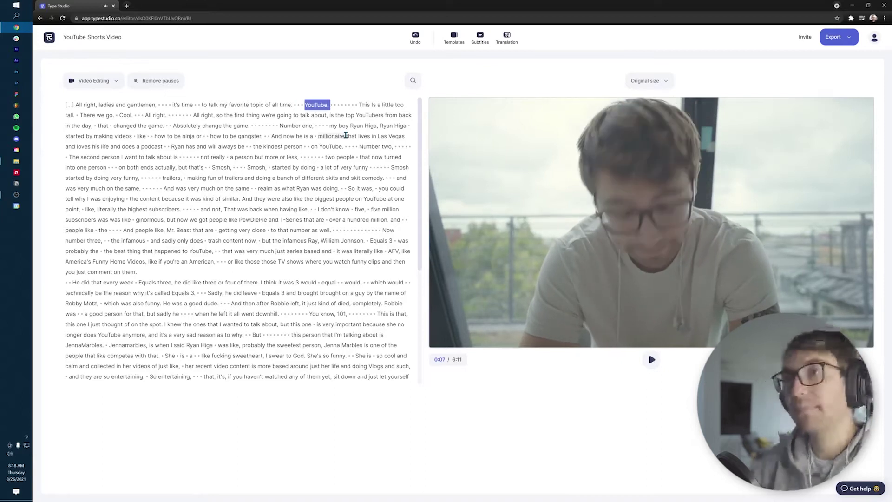
# - Add the image youtube101.png from the Downloads folder to the word "YouTube" in the first transcript line
pyautogui.click(321, 105)
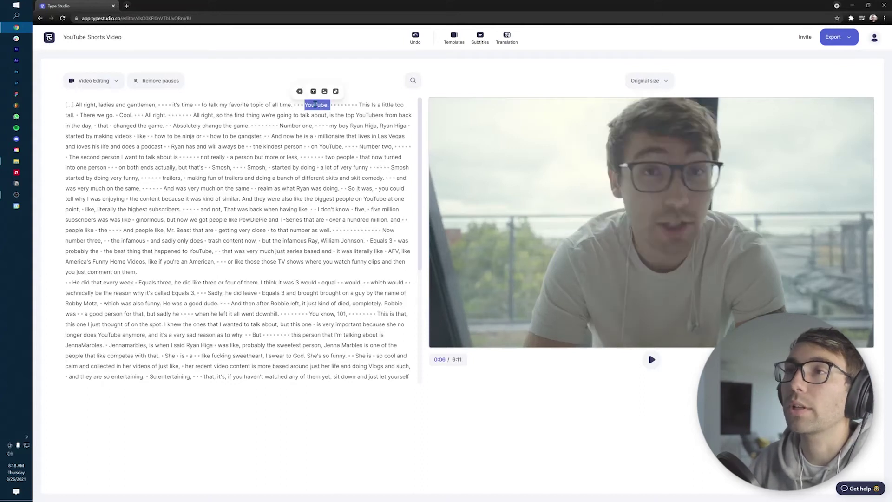
pyautogui.keyDown('shift'); pyautogui.click(227, 104); pyautogui.keyUp('shift')
pyautogui.moveTo(221, 101); pyautogui.dragTo(320, 105)
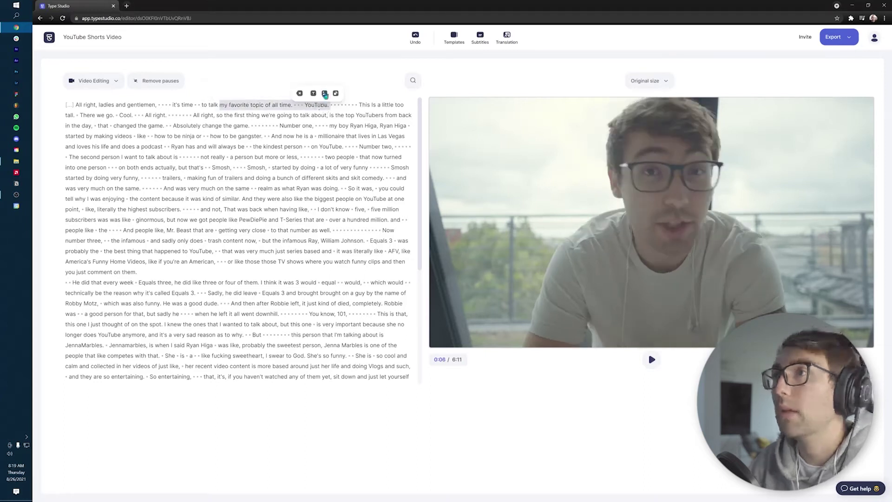
pyautogui.click(321, 104)
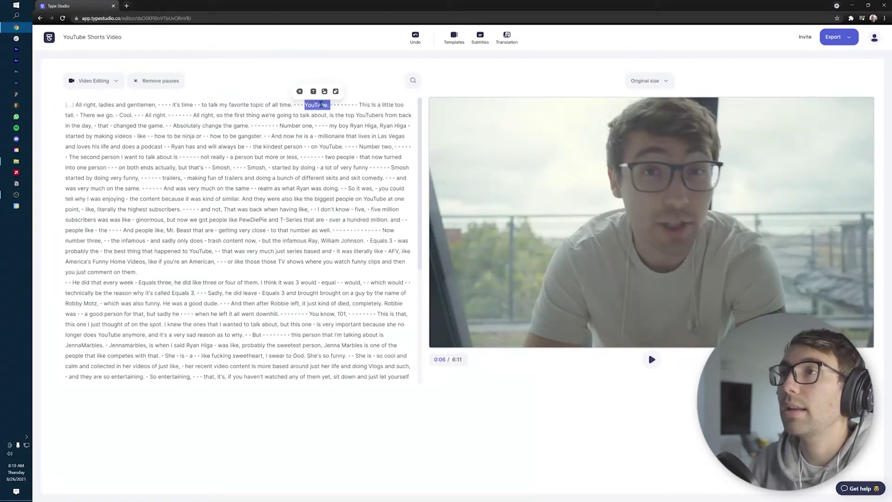
pyautogui.click(324, 92)
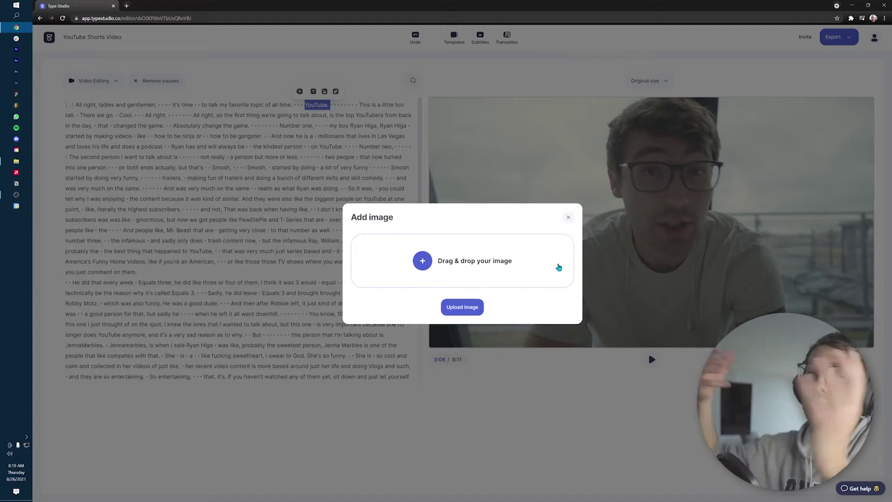
pyautogui.moveTo(16, 162)
pyautogui.click(55, 158)
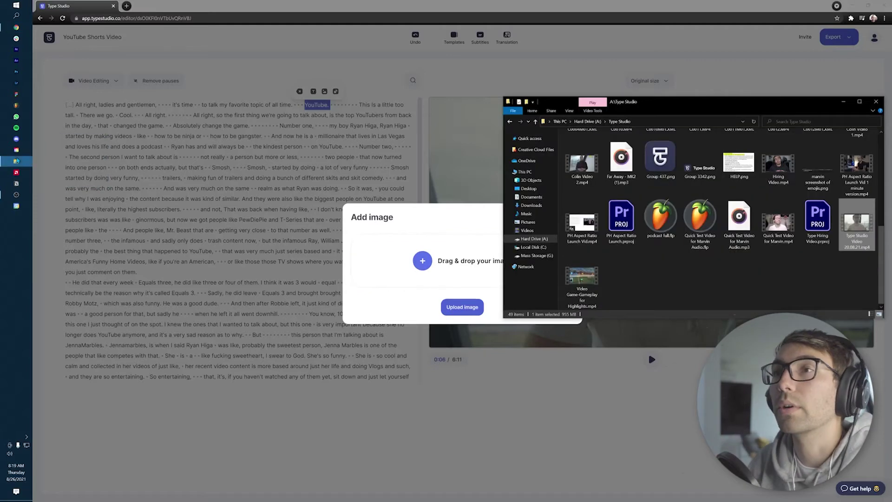
pyautogui.click(531, 205)
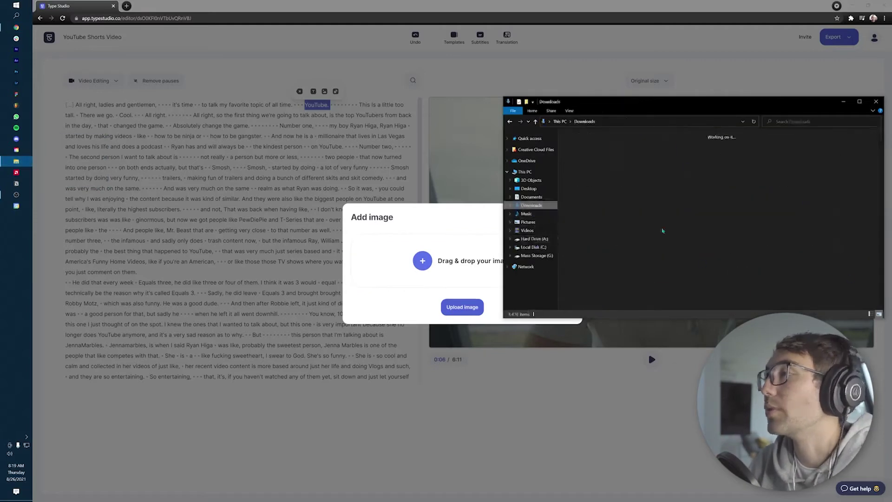
pyautogui.scroll(-5, 795, 237)
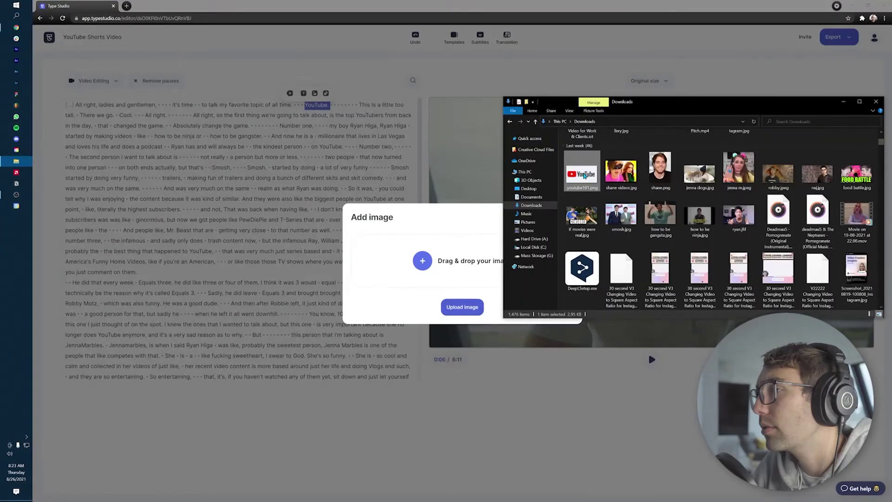
pyautogui.moveTo(584, 176); pyautogui.dragTo(396, 259)
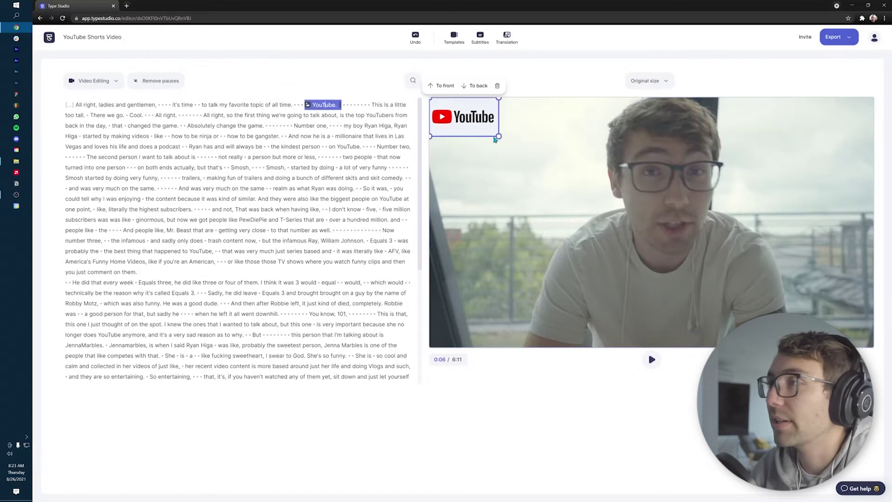
# - Enlarge the YouTube logo, place it in the empty upper-left area of the video beside the speaker, and preview it
pyautogui.moveTo(499, 136); pyautogui.dragTo(575, 179)
pyautogui.click(561, 198)
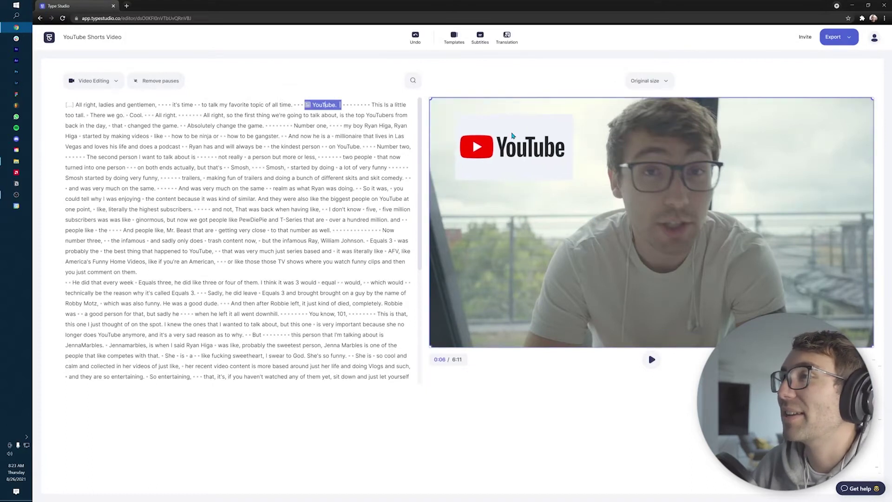
pyautogui.press('space')
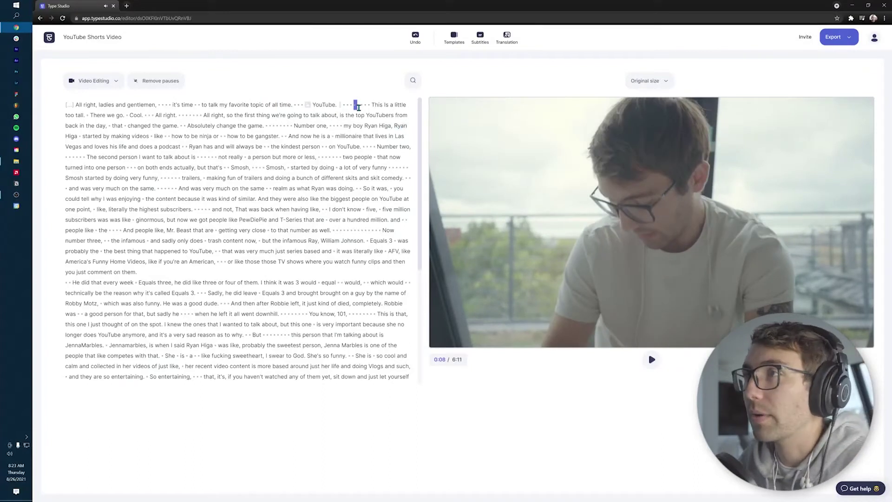
pyautogui.press('space')
# - Delete the transcript passage after "YouTube." from "This is a little too tall" through the second "All right," and play back the cut
pyautogui.moveTo(368, 104); pyautogui.dragTo(226, 115)
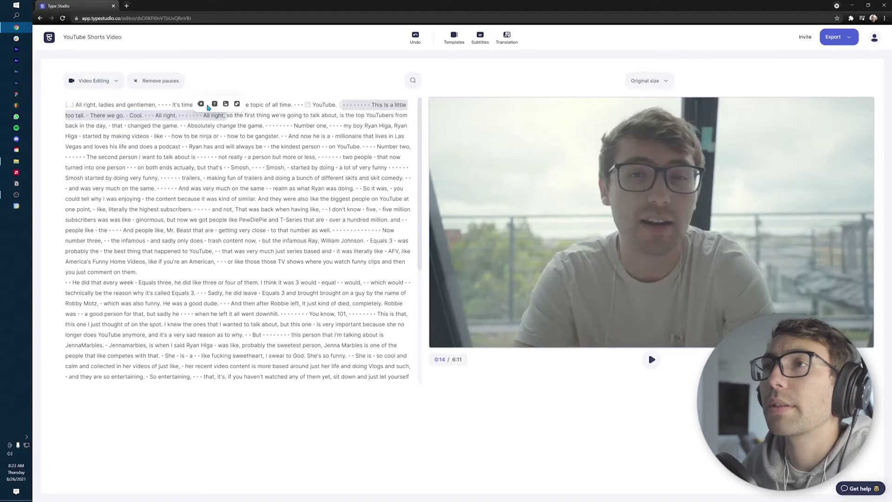
pyautogui.click(201, 104)
pyautogui.click(240, 104)
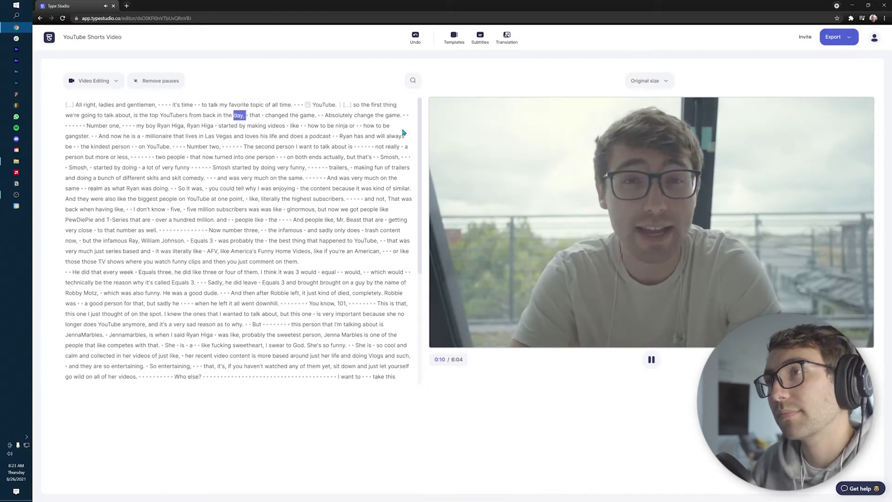
pyautogui.press('space')
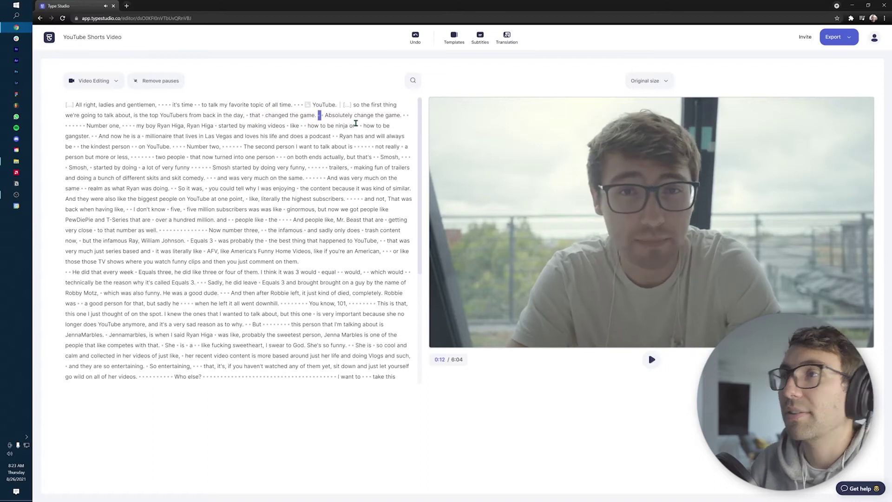
# - Extend the YouTube logo's display span back to start at the word "favorite" and play that part
pyautogui.click(328, 104)
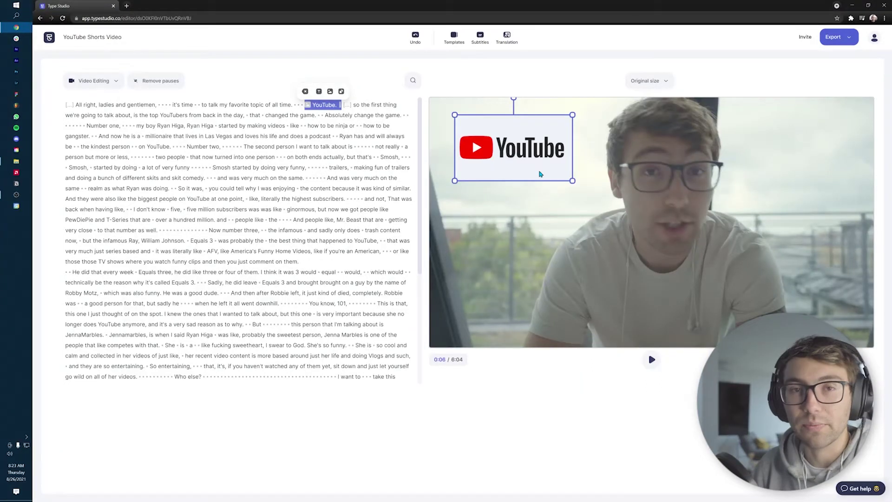
pyautogui.click(529, 266)
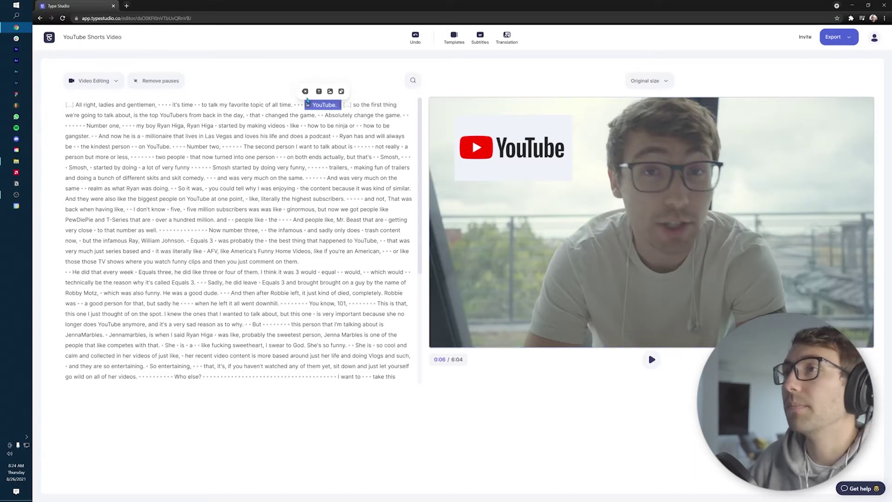
pyautogui.click(309, 106)
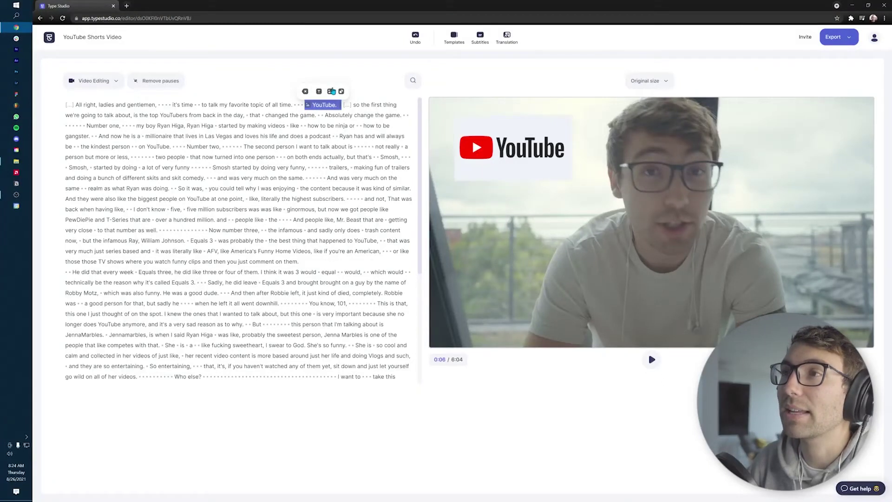
pyautogui.click(308, 110)
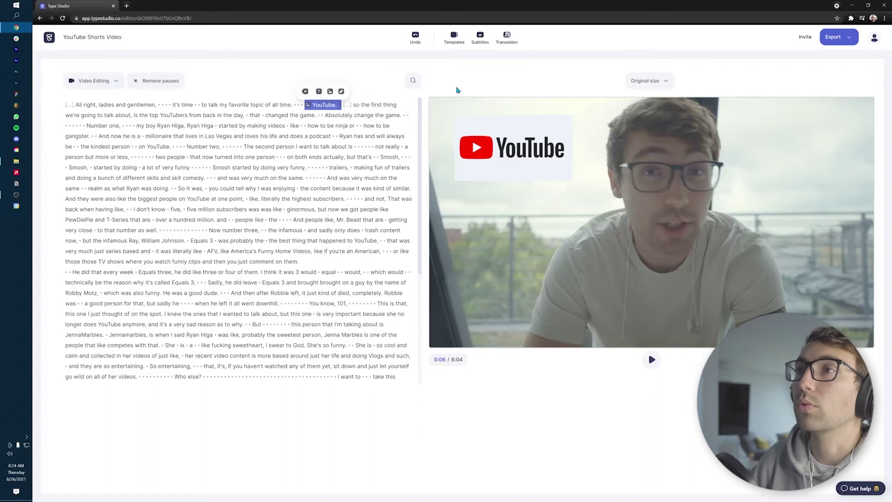
pyautogui.click(315, 105)
pyautogui.press('space')
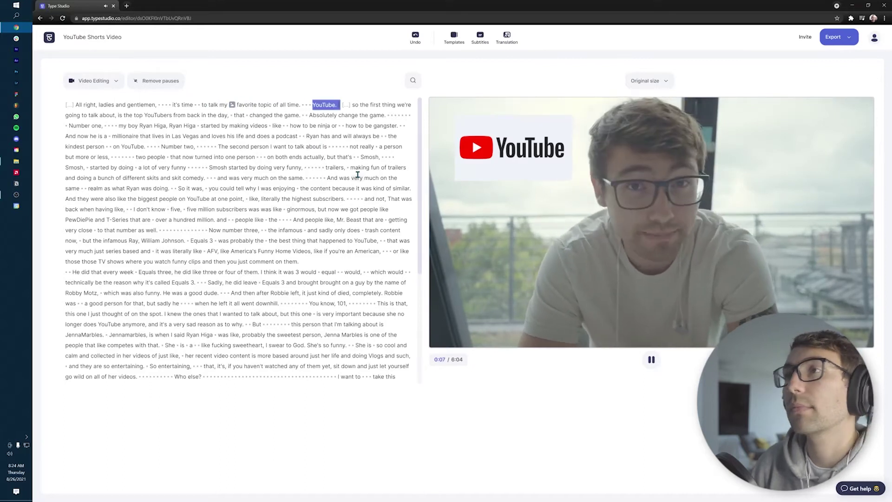
pyautogui.press('space')
# - Return the start of the YouTube logo's display span to the word "YouTube."
pyautogui.click(232, 106)
pyautogui.press('BackSpace')
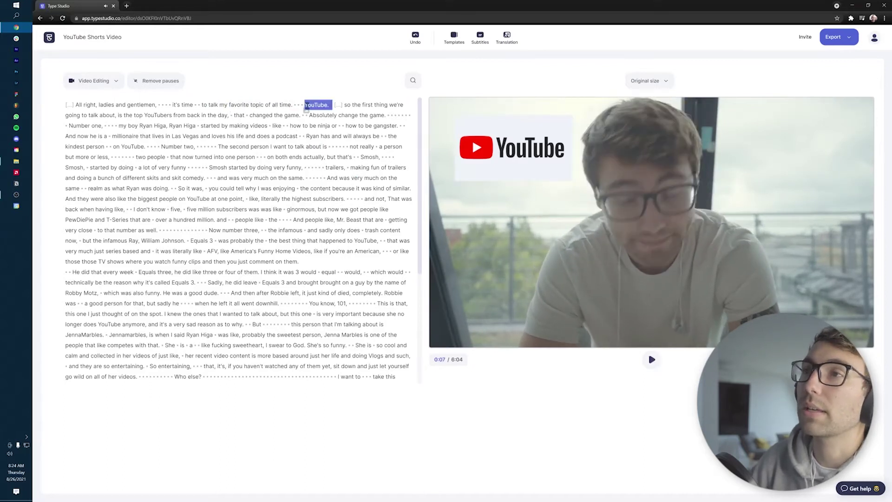
pyautogui.click(325, 107)
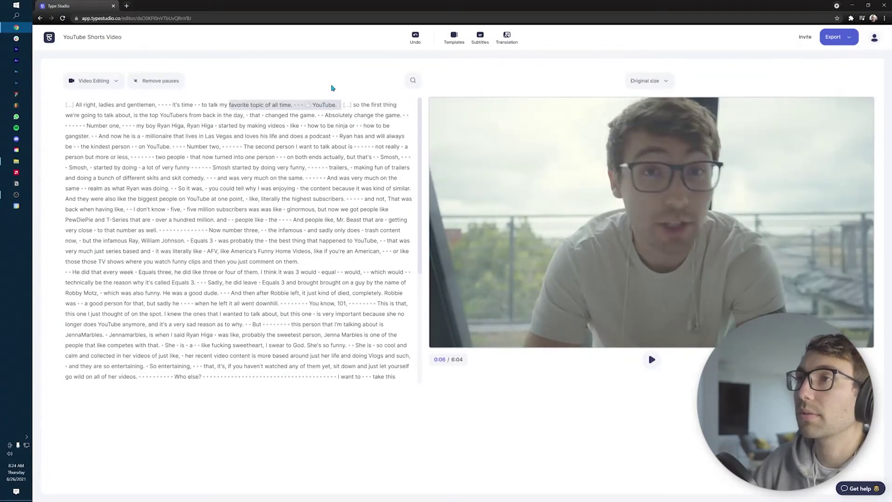
# - Delete "Absolutely change the game." and its surrounding pauses before "Number one" from the transcript and play back the cut
pyautogui.doubleClick(283, 104)
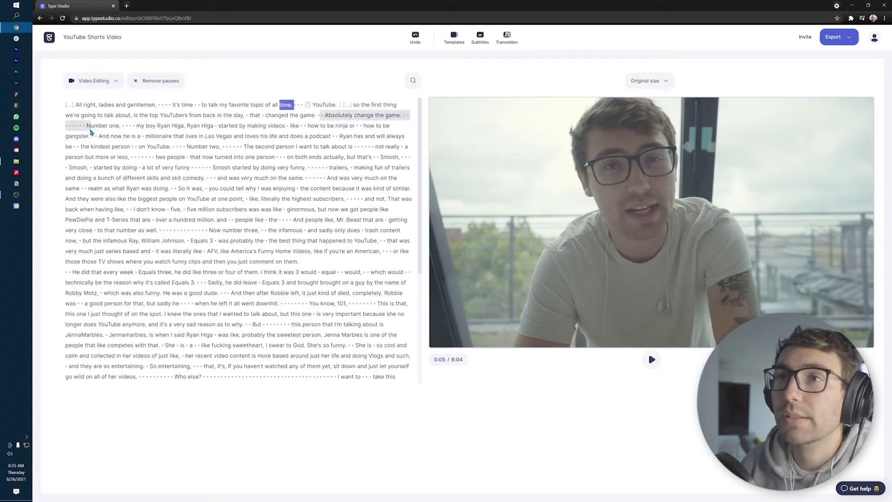
pyautogui.press('Delete')
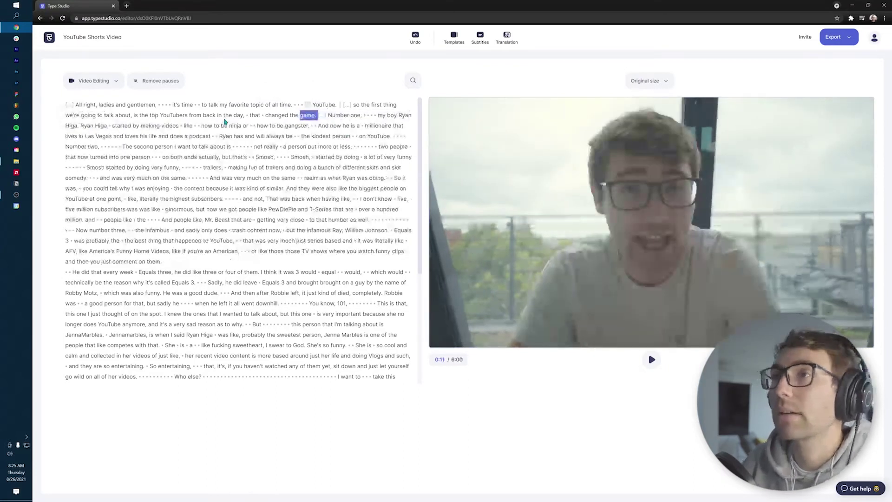
pyautogui.press('space')
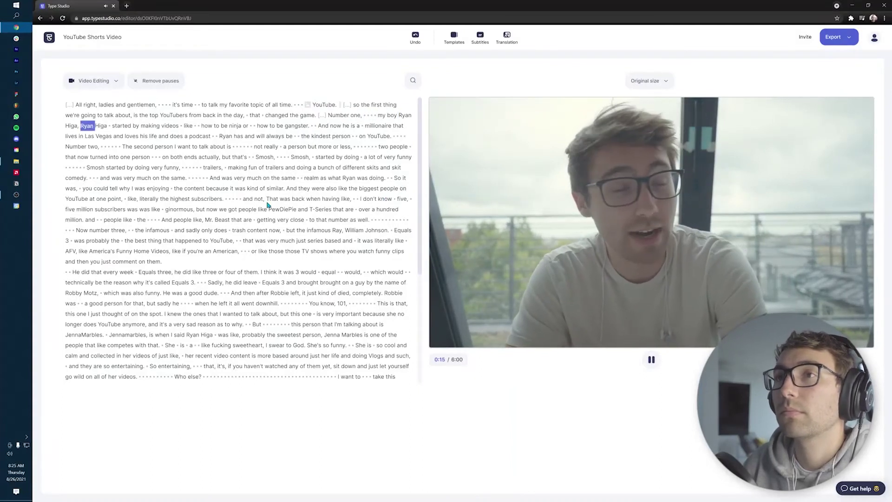
pyautogui.press('space')
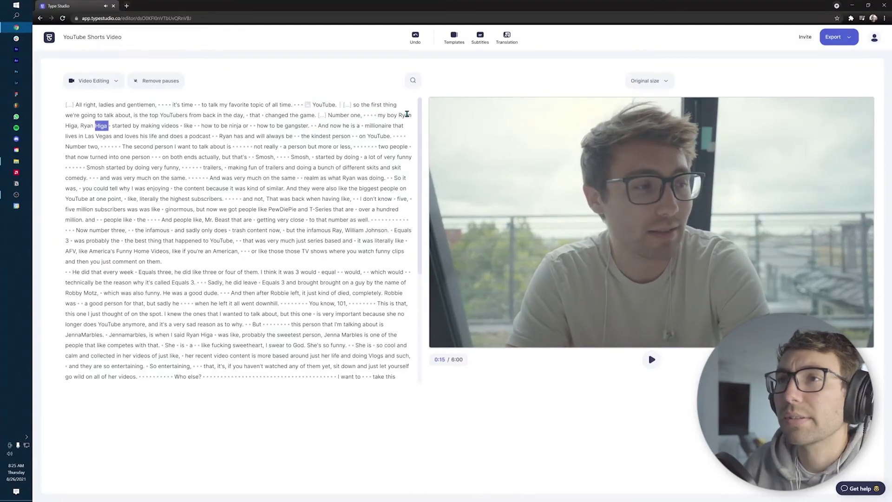
# - Overlay ryan.jfif on the passage from "Ryan Higa" through "on YouTube.", enlarge it in the frame's upper-left area, and play that part
pyautogui.moveTo(407, 115); pyautogui.dragTo(393, 135)
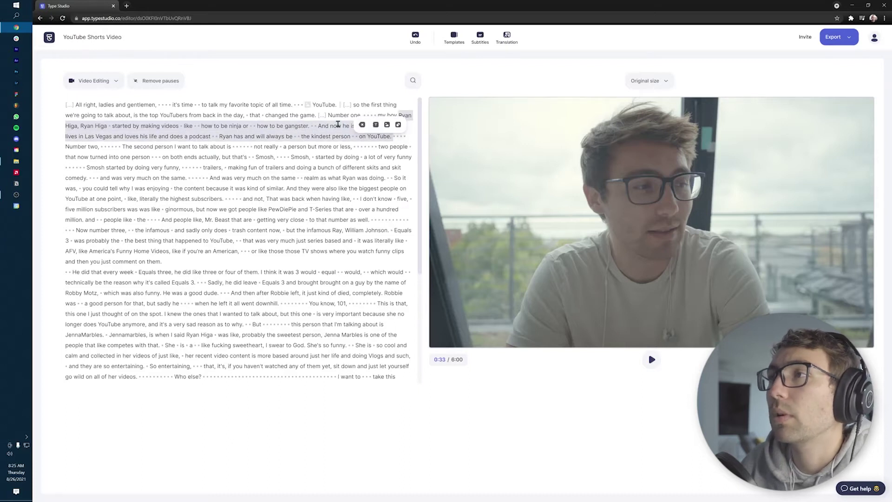
pyautogui.click(387, 124)
pyautogui.click(17, 162)
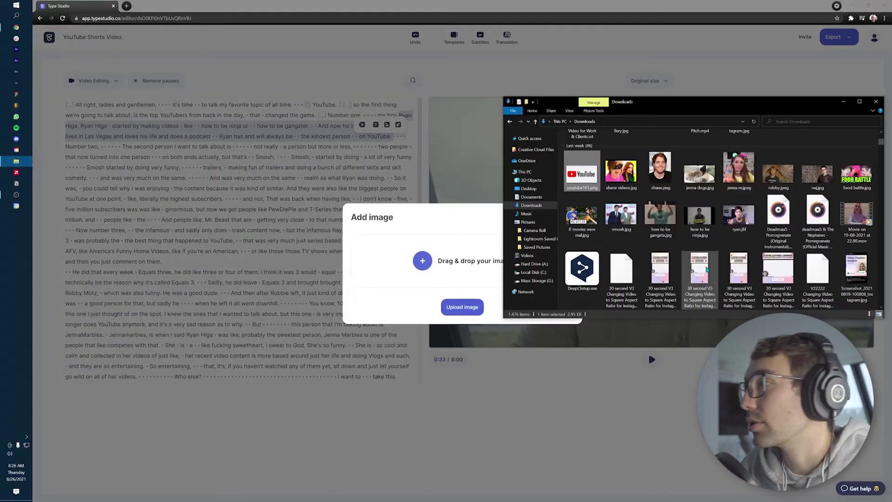
pyautogui.moveTo(739, 214); pyautogui.dragTo(456, 260)
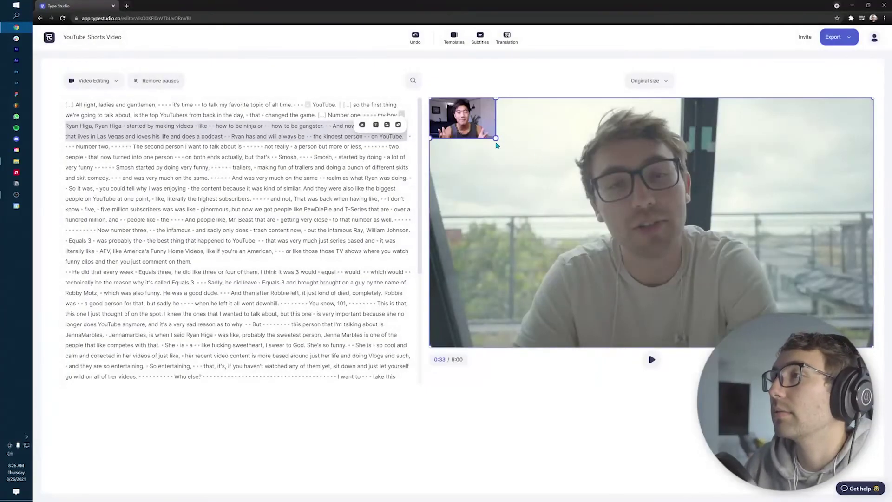
pyautogui.moveTo(496, 146); pyautogui.dragTo(524, 171)
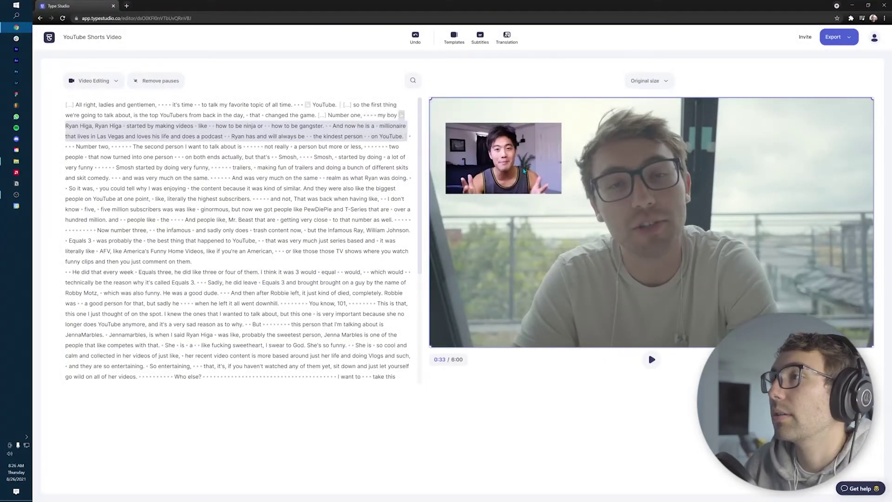
pyautogui.click(346, 116)
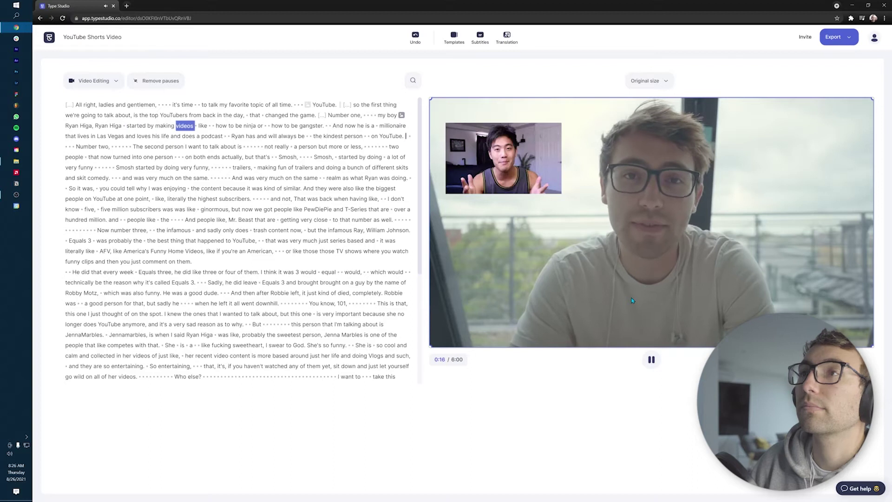
pyautogui.click(652, 360)
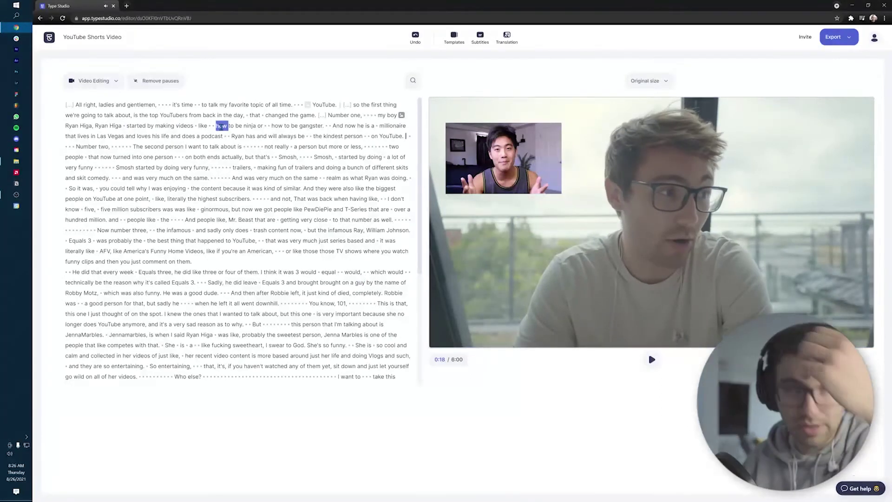
# - Overlay the "how to be ninja" image on the words "how to be ninja or" and shrink it into the frame's upper-right area
pyautogui.moveTo(236, 129); pyautogui.dragTo(266, 127)
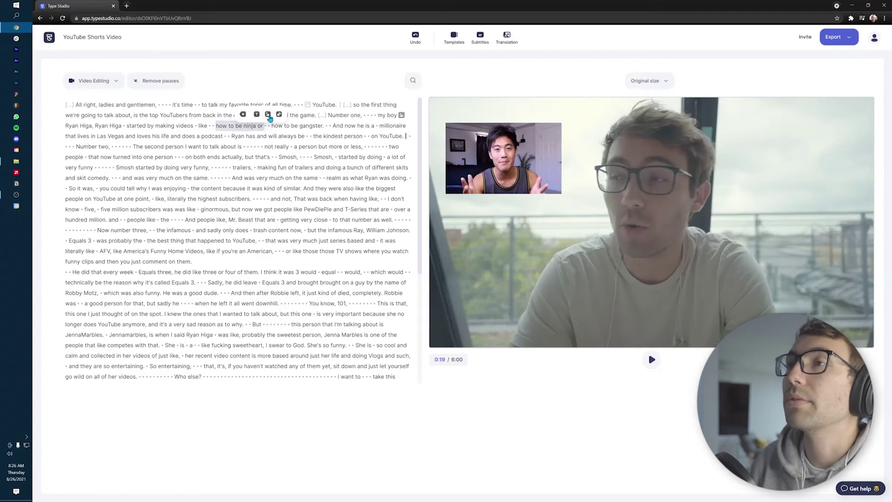
pyautogui.click(268, 114)
pyautogui.click(17, 161)
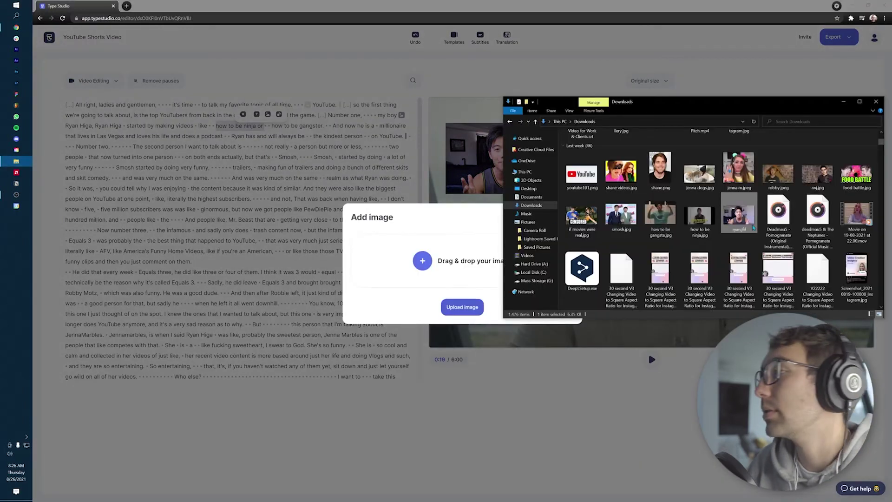
pyautogui.moveTo(699, 216); pyautogui.dragTo(395, 255)
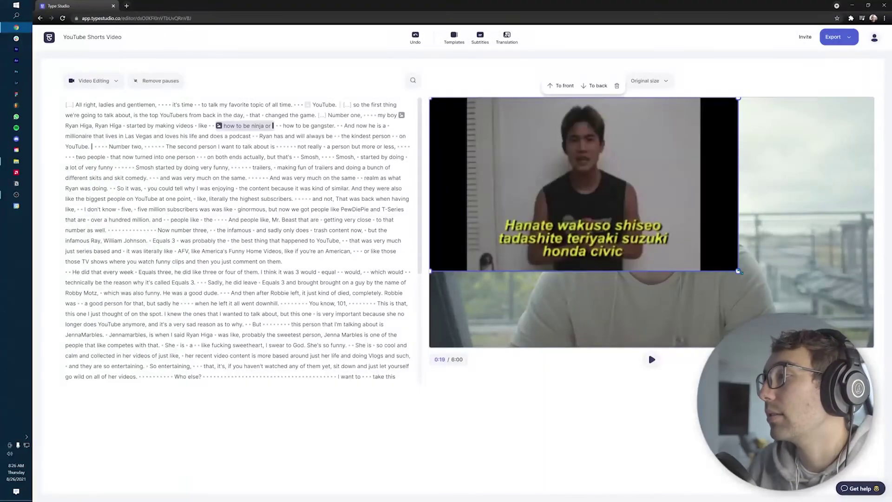
pyautogui.moveTo(476, 149); pyautogui.dragTo(786, 182)
pyautogui.press('Escape')
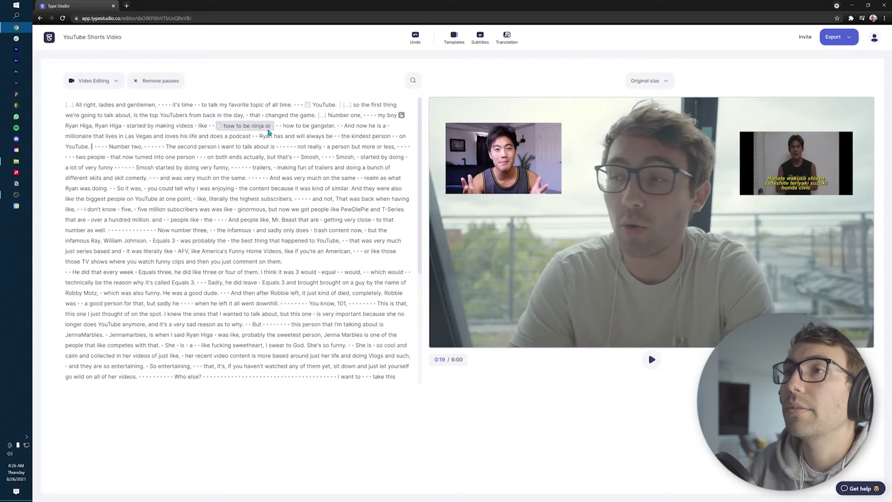
# - Overlay the "how to be gangsta" image on "how to be gangster." in the frame's upper-right area and play that part
pyautogui.moveTo(277, 124); pyautogui.dragTo(336, 125)
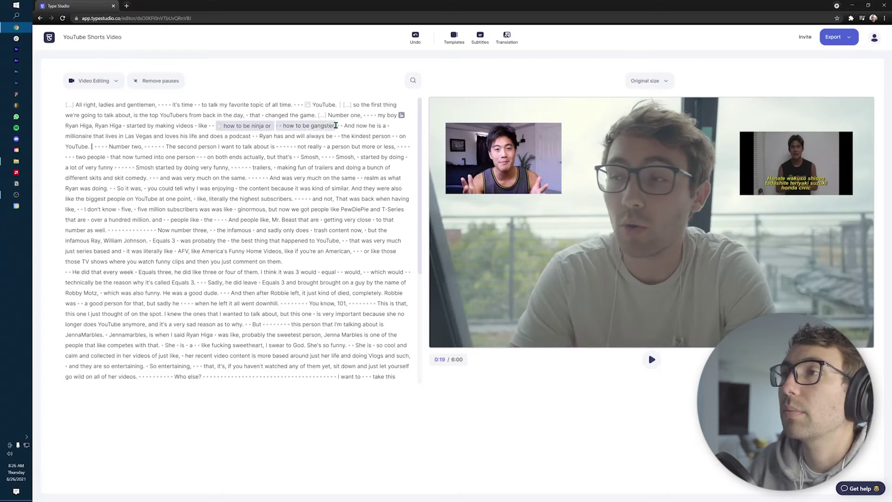
pyautogui.click(330, 114)
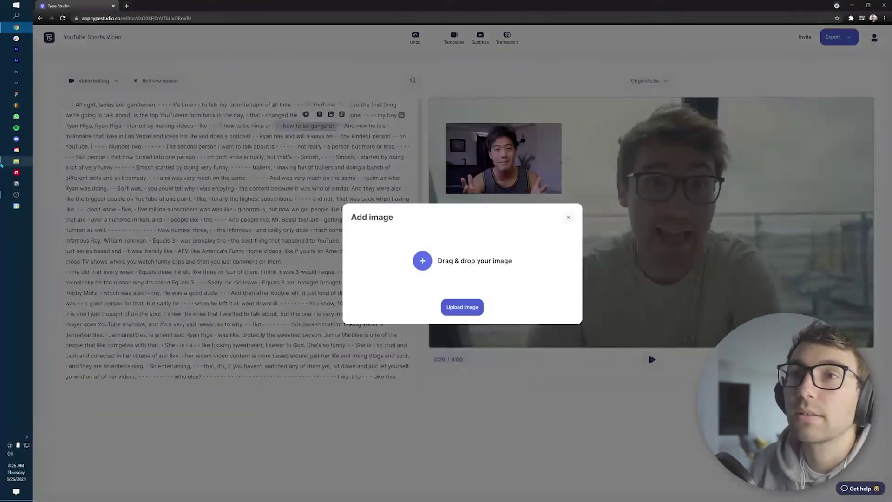
pyautogui.click(16, 161)
pyautogui.moveTo(660, 215); pyautogui.dragTo(447, 260)
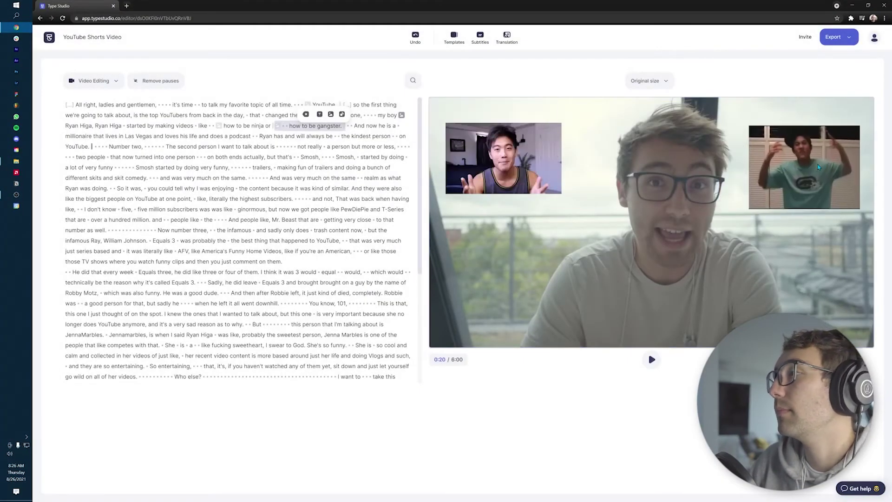
pyautogui.click(196, 126)
pyautogui.press('space')
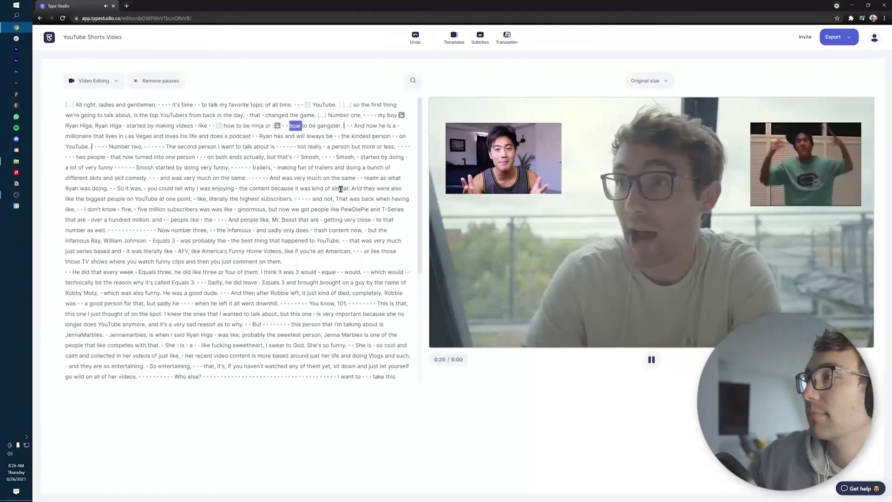
# - Delete the pause between "gangster." and "And now he is" from the transcript and play back the cut
pyautogui.click(350, 126)
pyautogui.press('BackSpace')
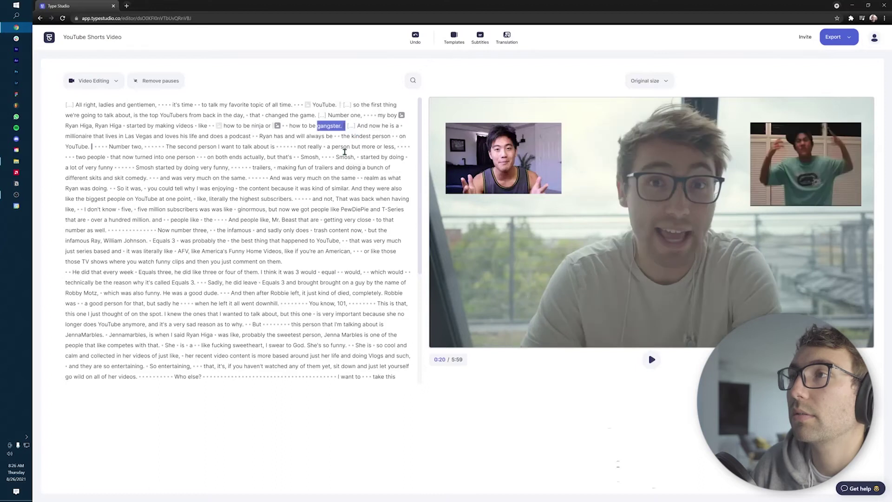
pyautogui.press('space')
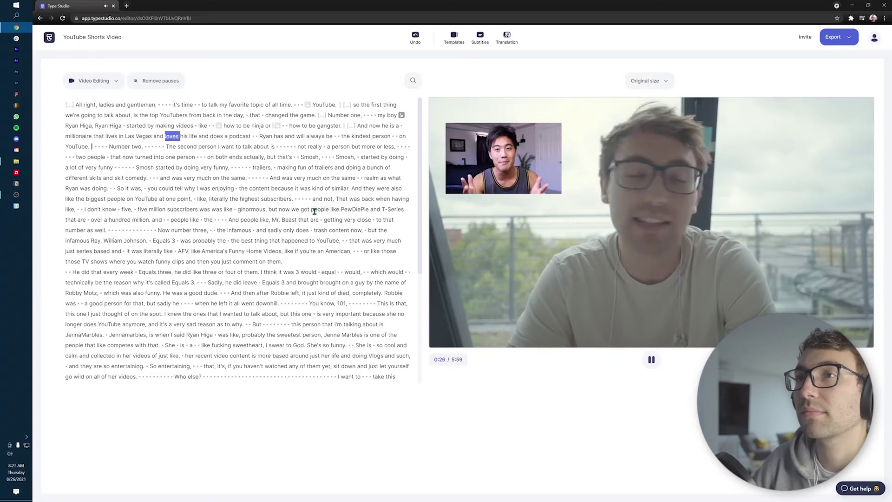
# - Stop playback after "podcast" and delete "Ryan has and will always be the kindest person on YouTube." from the transcript
pyautogui.press('space')
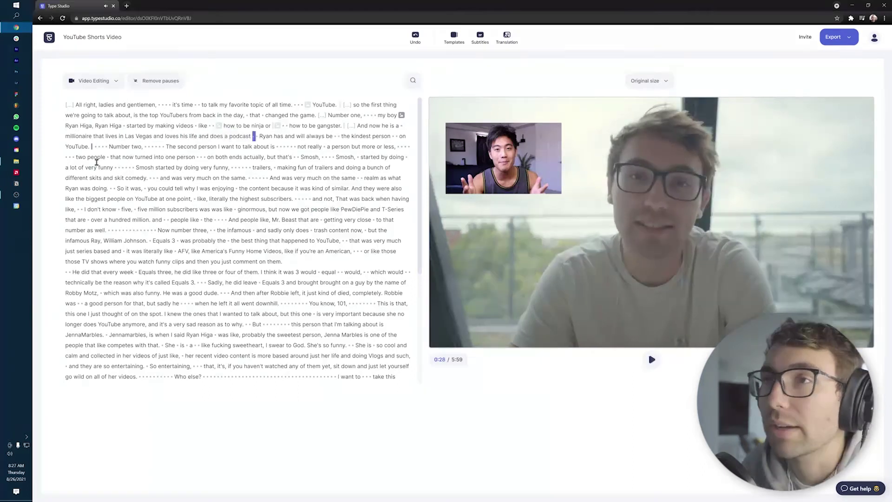
pyautogui.keyDown('shift'); pyautogui.click(90, 148); pyautogui.keyUp('shift')
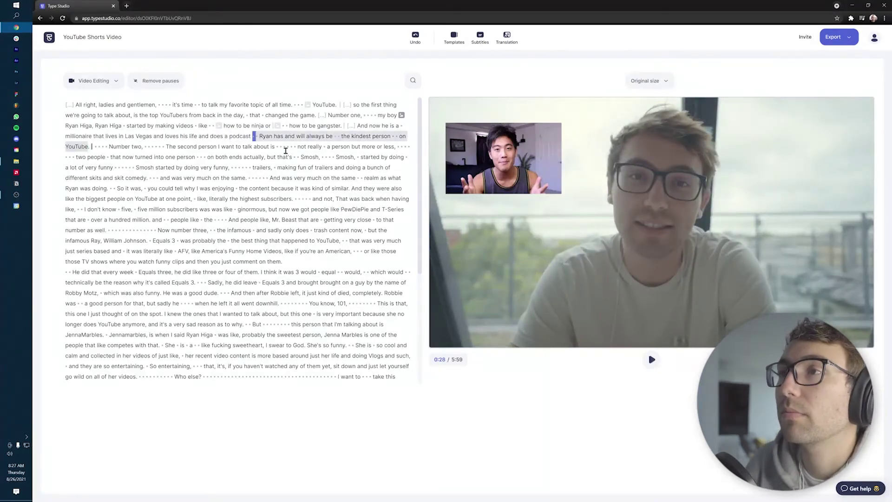
pyautogui.press('Delete')
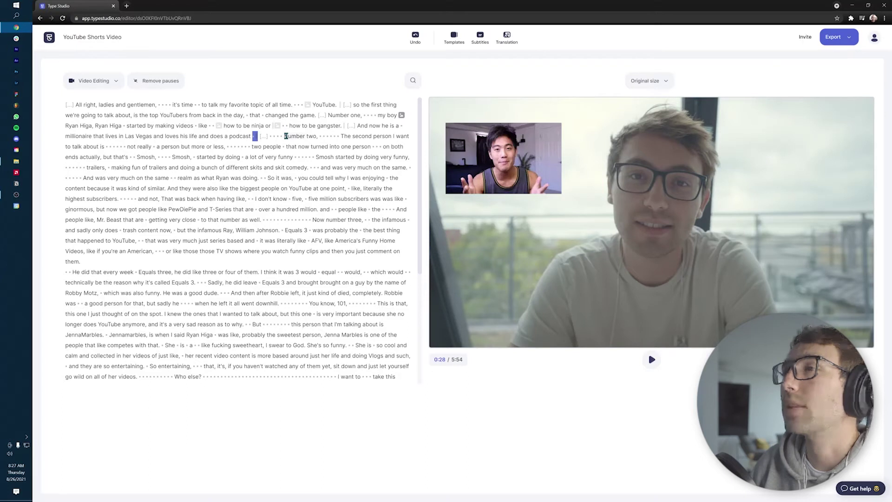
# - Add a text overlay at "Number two, The" reading "Top YouTubers From Back In The Day" and place it in the frame's lower-right corner
pyautogui.moveTo(286, 136); pyautogui.dragTo(362, 135)
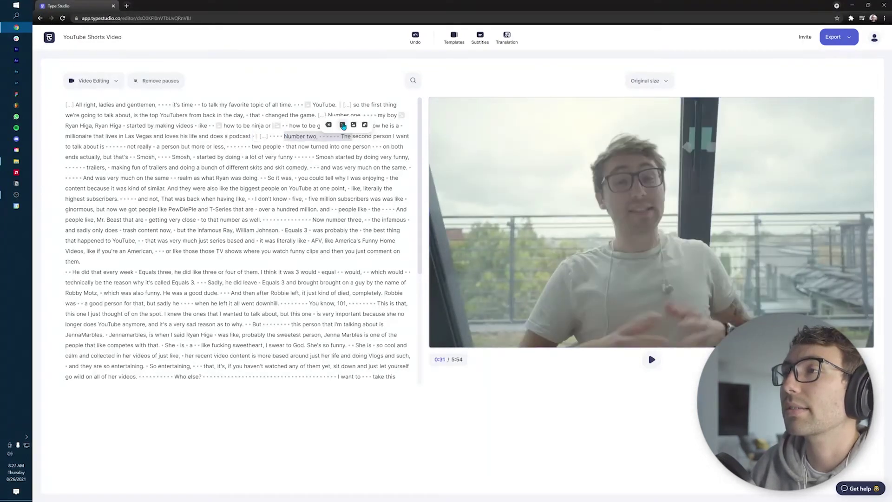
pyautogui.click(343, 125)
pyautogui.click(678, 223)
pyautogui.press('BackSpace')
pyautogui.press('BackSpace')
pyautogui.press('BackSpace')
pyautogui.press('BackSpace')
pyautogui.press('BackSpace')
pyautogui.press('BackSpace')
pyautogui.press('BackSpace')
pyautogui.press('BackSpace')
pyautogui.press('BackSpace')
pyautogui.press('BackSpace')
pyautogui.press('BackSpace')
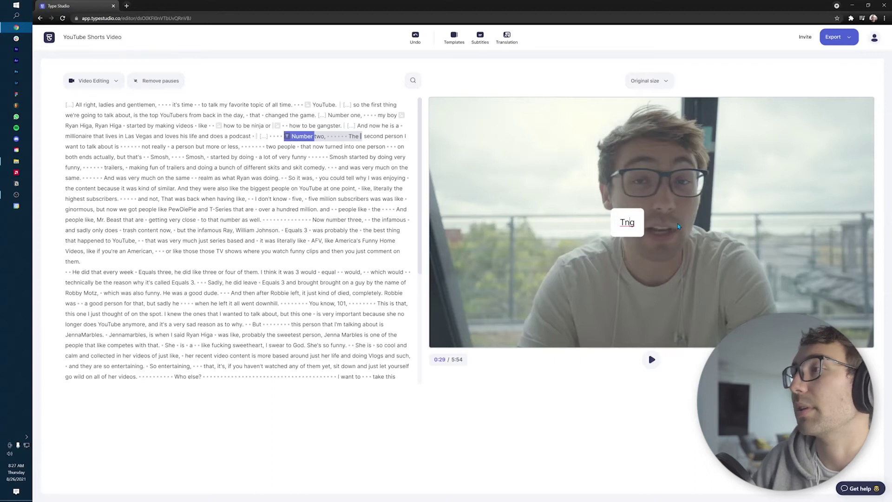
pyautogui.press('BackSpace')
pyautogui.press('BackSpace')
pyautogui.write('op YouTub')
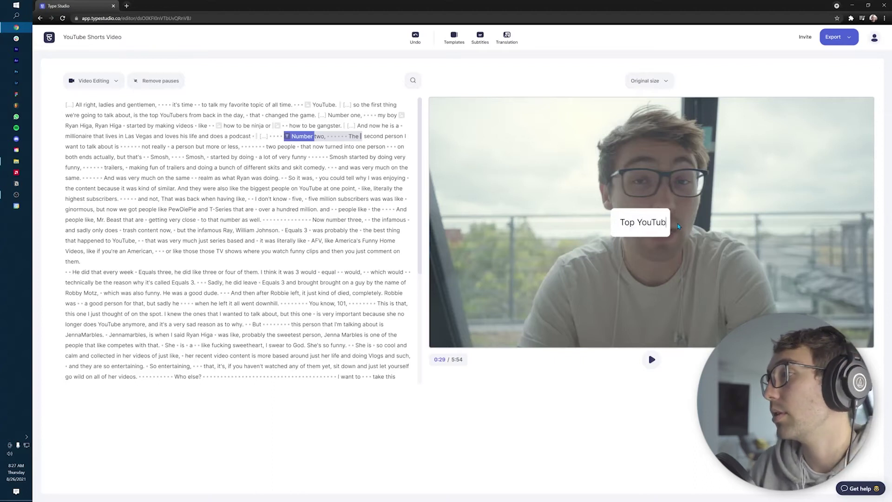
pyautogui.write('ers From B')
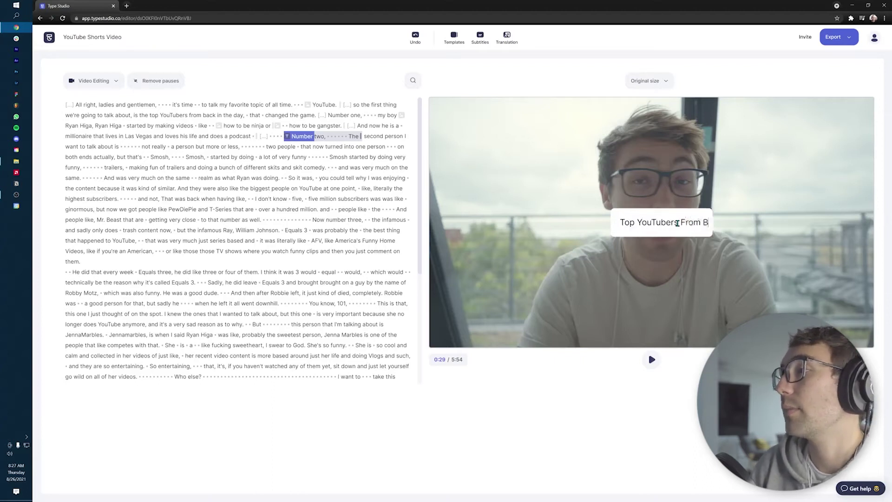
pyautogui.write('ack')
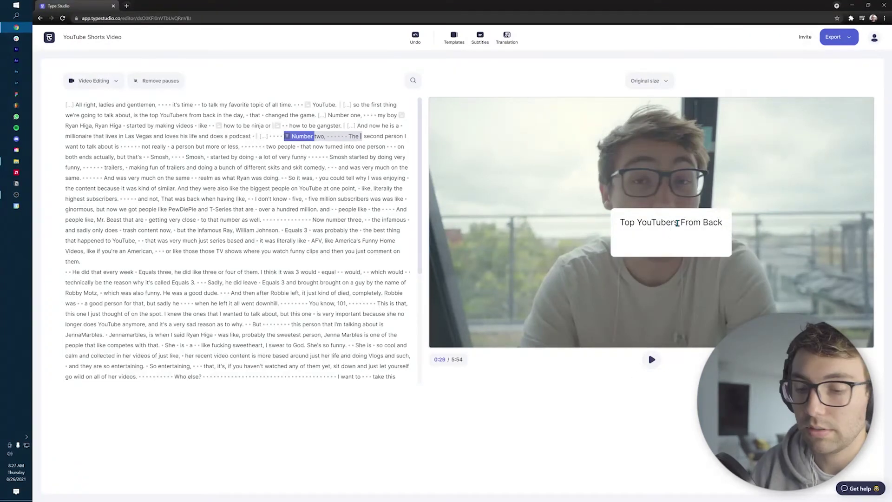
pyautogui.write(' In The Day')
pyautogui.press('Escape')
pyautogui.moveTo(676, 237); pyautogui.dragTo(806, 331)
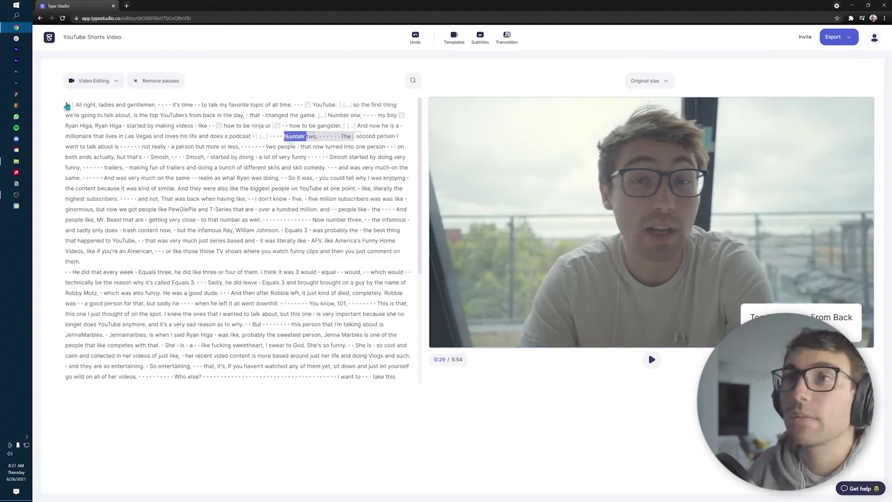
# - Extend the text overlay's display span from before "All right," to the end of the transcript and play back the opening
pyautogui.keyDown('shift'); pyautogui.click(66, 105); pyautogui.keyUp('shift')
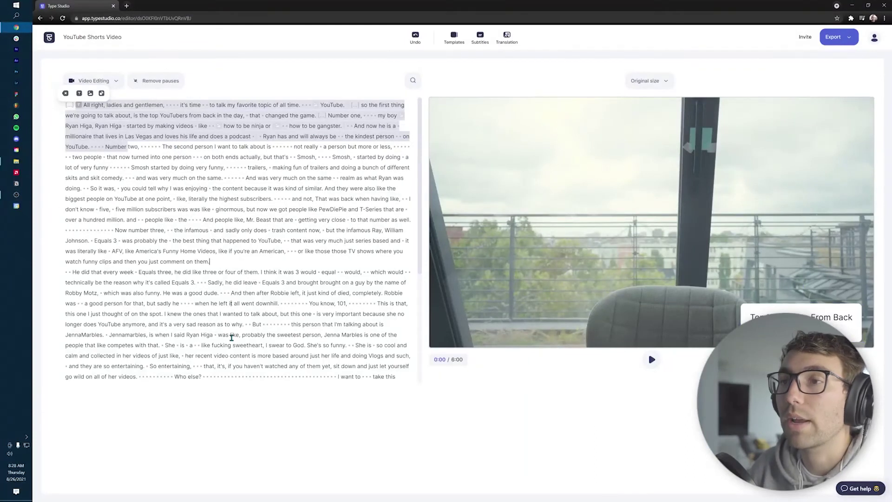
pyautogui.scroll(-4, 302, 352)
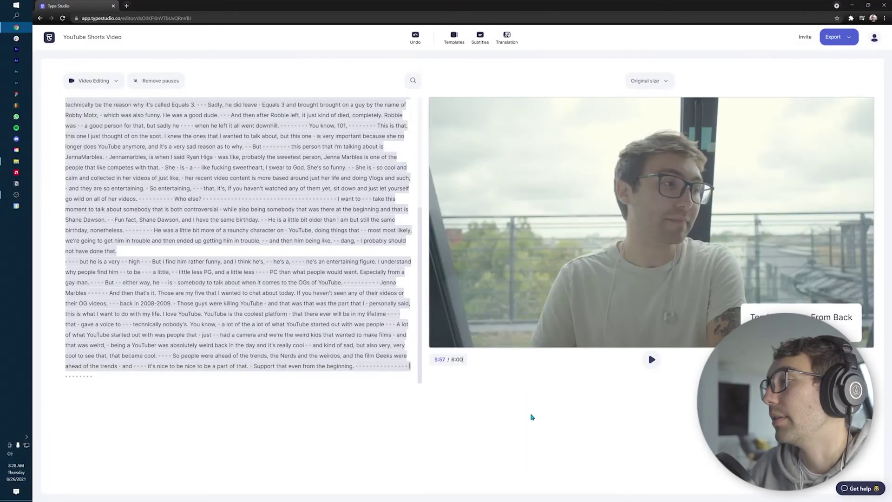
pyautogui.press('space')
pyautogui.press('space')
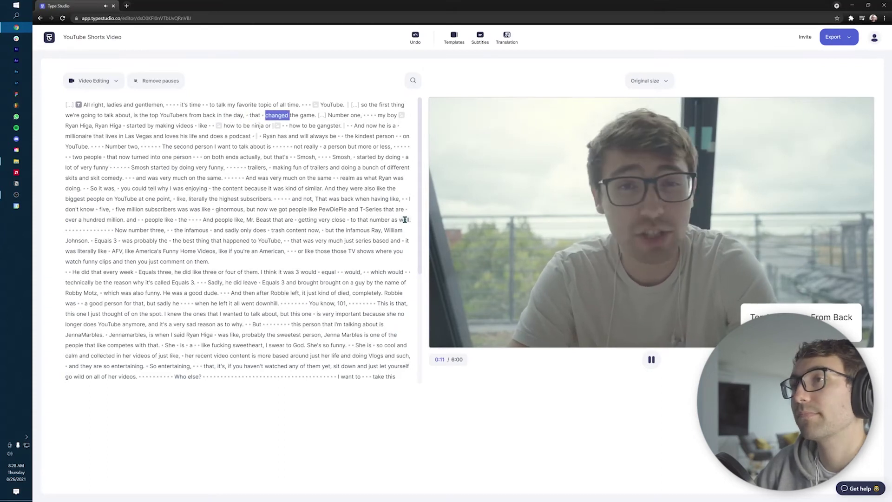
pyautogui.press('space')
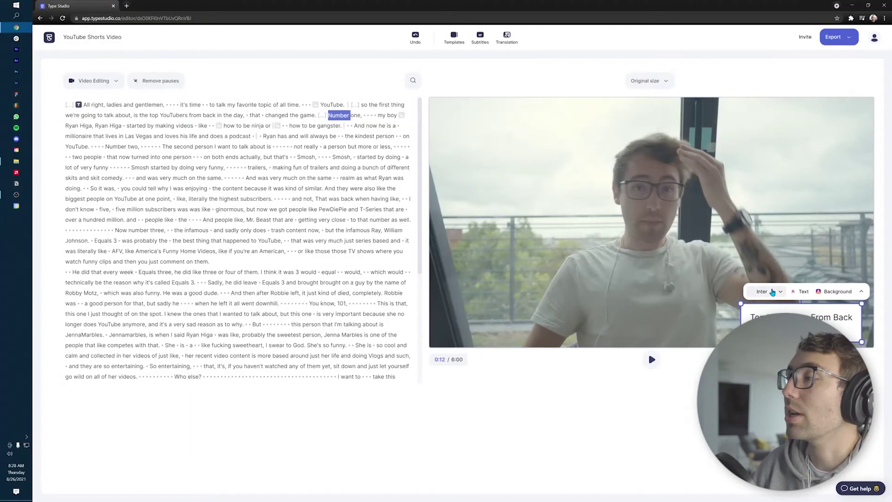
# - Set the text overlay's font to Concert One with blue text and turn off its background
pyautogui.click(772, 292)
pyautogui.scroll(-5, 744, 328)
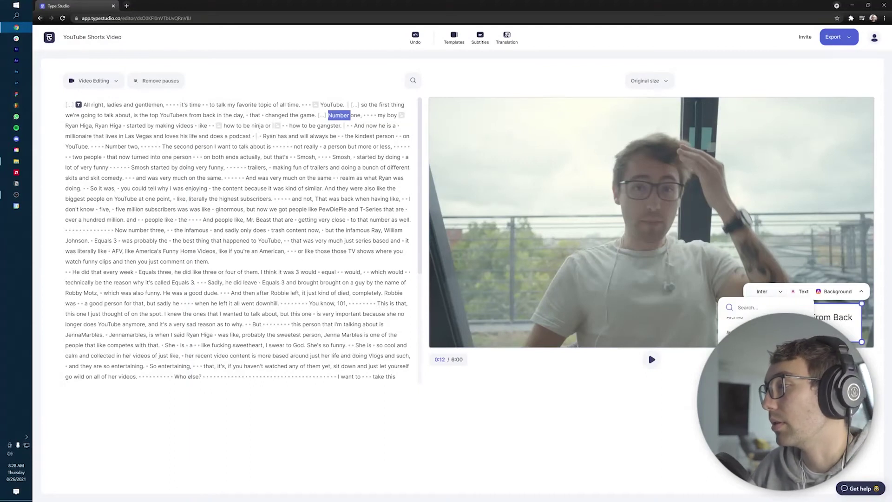
pyautogui.click(762, 335)
pyautogui.click(804, 293)
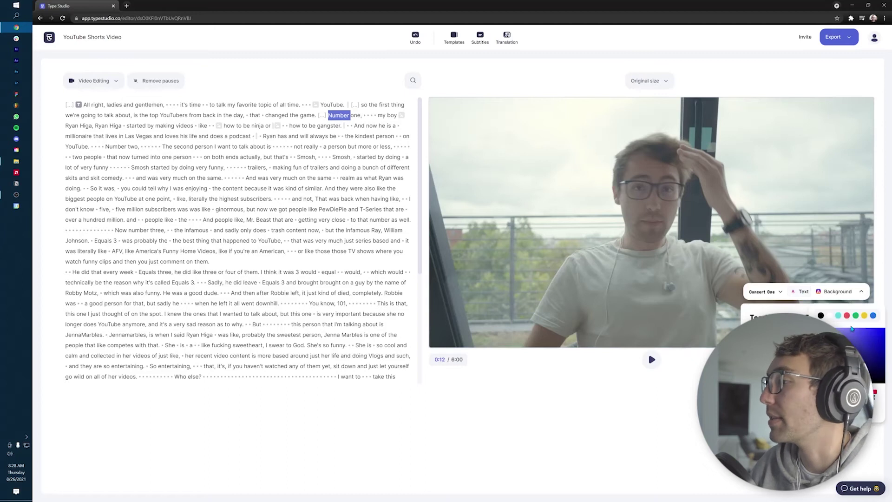
pyautogui.click(872, 316)
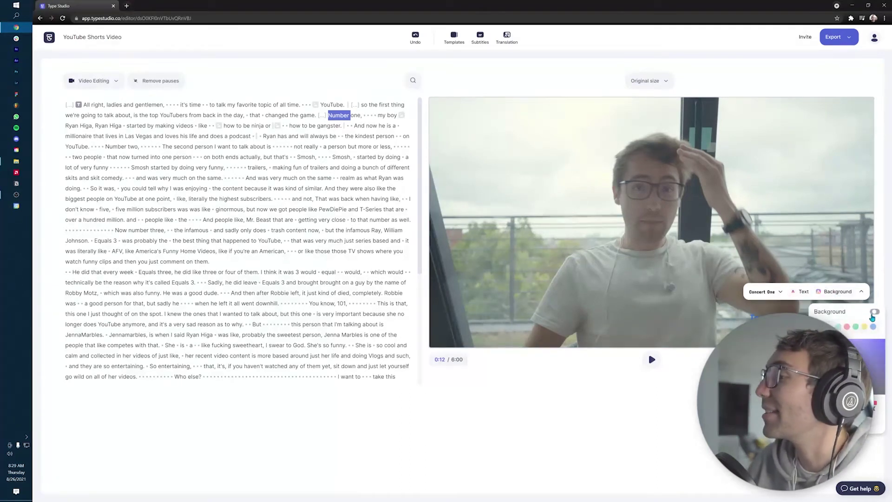
# - Recolor the text overlay's lettering yellow
pyautogui.click(790, 318)
pyautogui.click(791, 292)
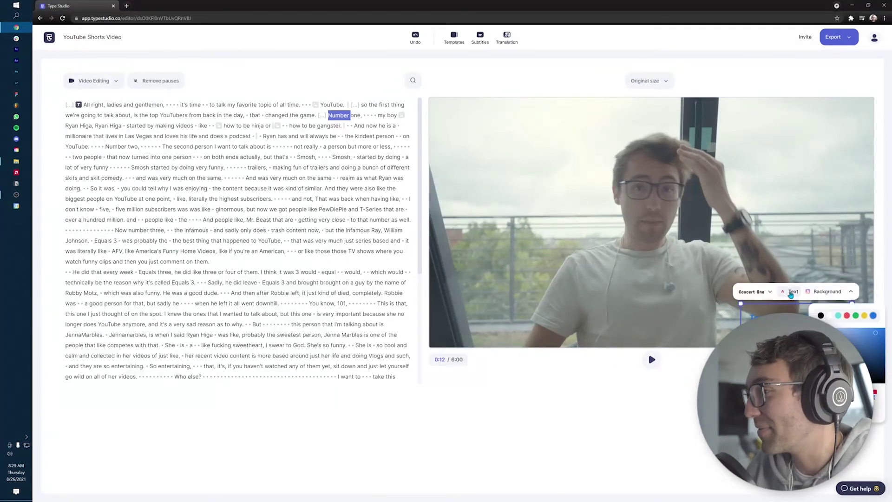
pyautogui.click(864, 316)
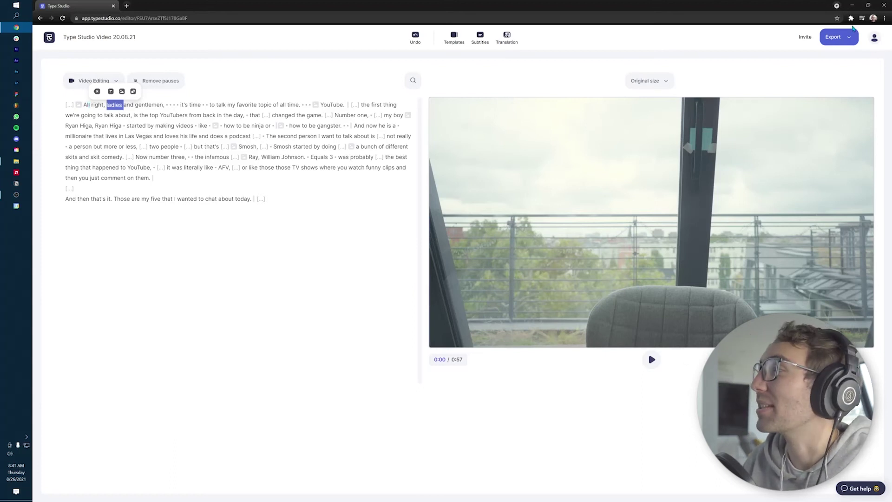
# - Export the finished 0:57 project as a video, download the rendered file, and play its first seconds
pyautogui.click(839, 38)
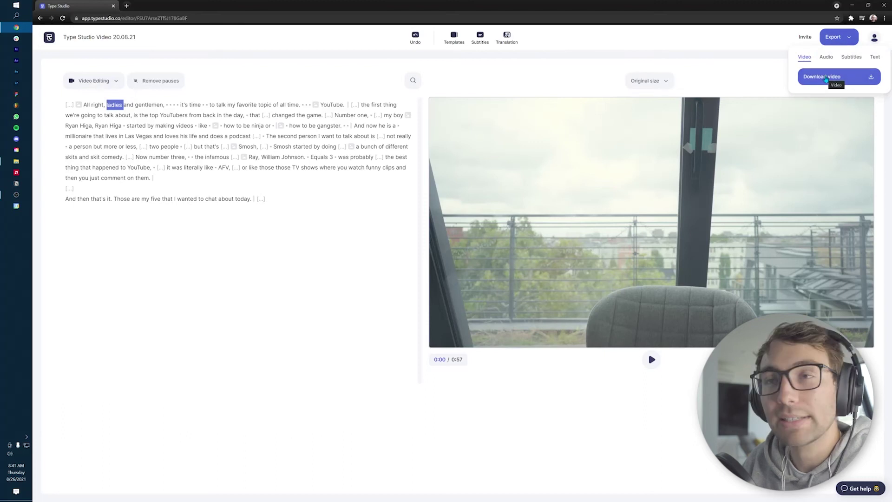
pyautogui.click(825, 77)
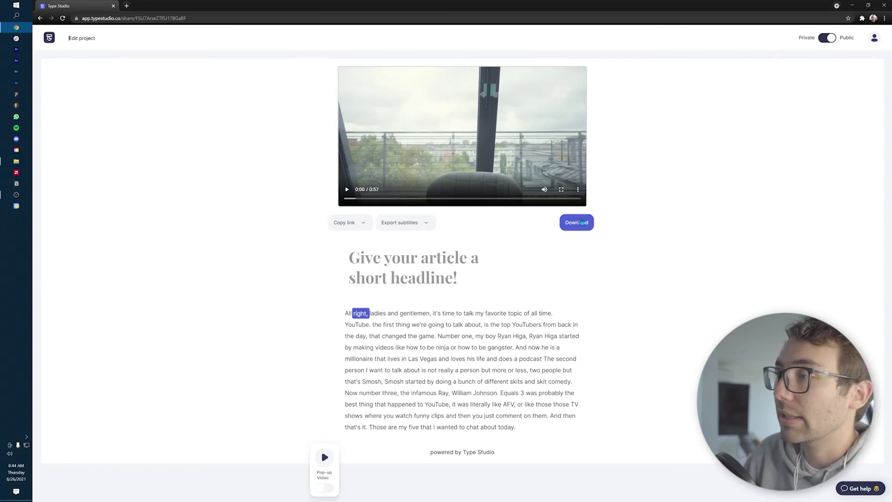
pyautogui.click(582, 226)
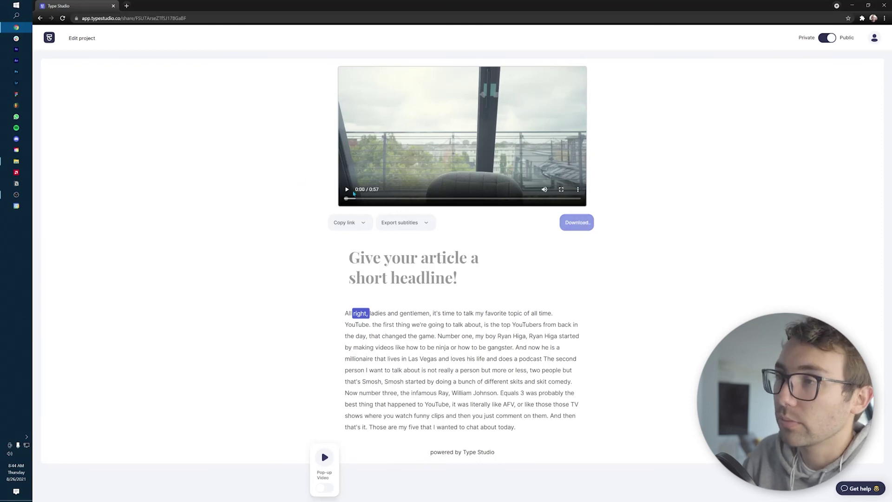
pyautogui.click(348, 191)
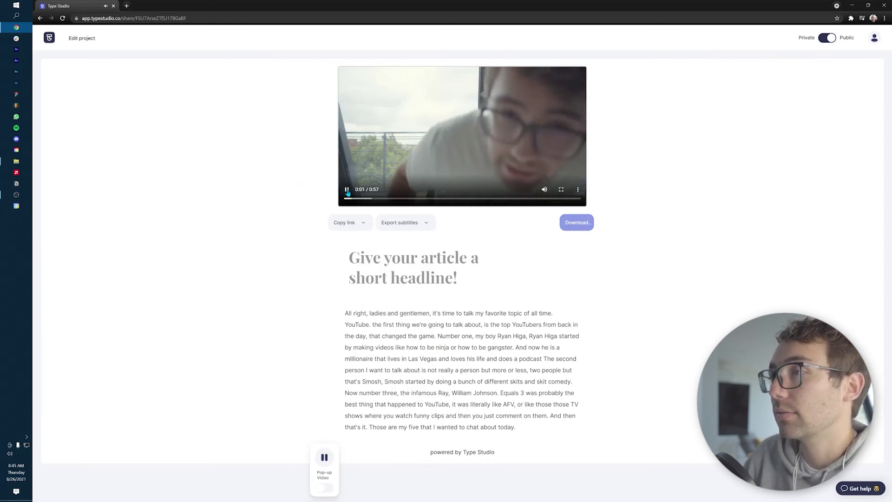
pyautogui.click(348, 190)
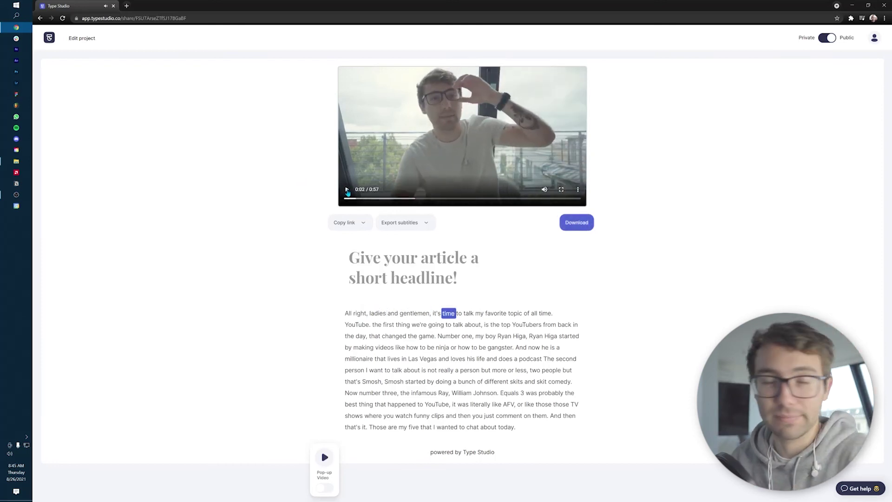